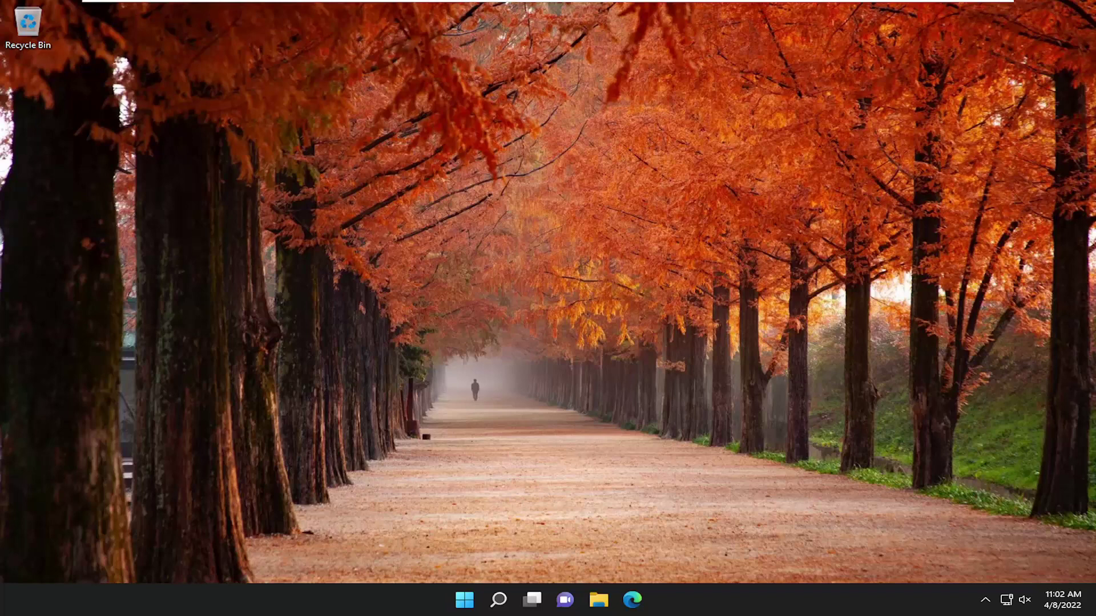
# - Search for cmd and run Command Prompt as administrator
pyautogui.click(499, 600)
pyautogui.write('cmd')
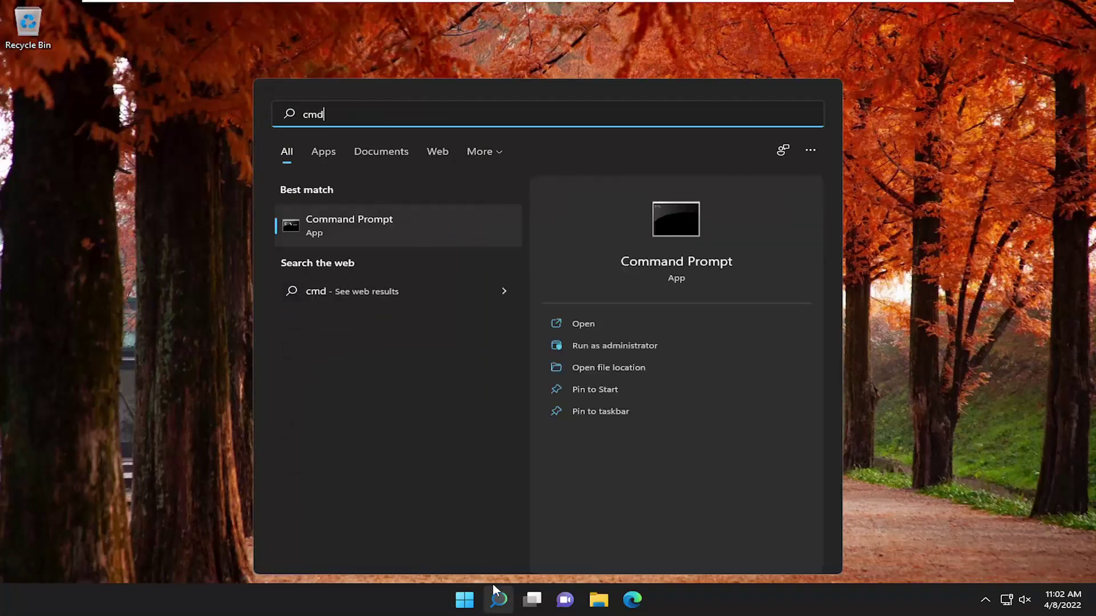
pyautogui.rightClick(342, 226)
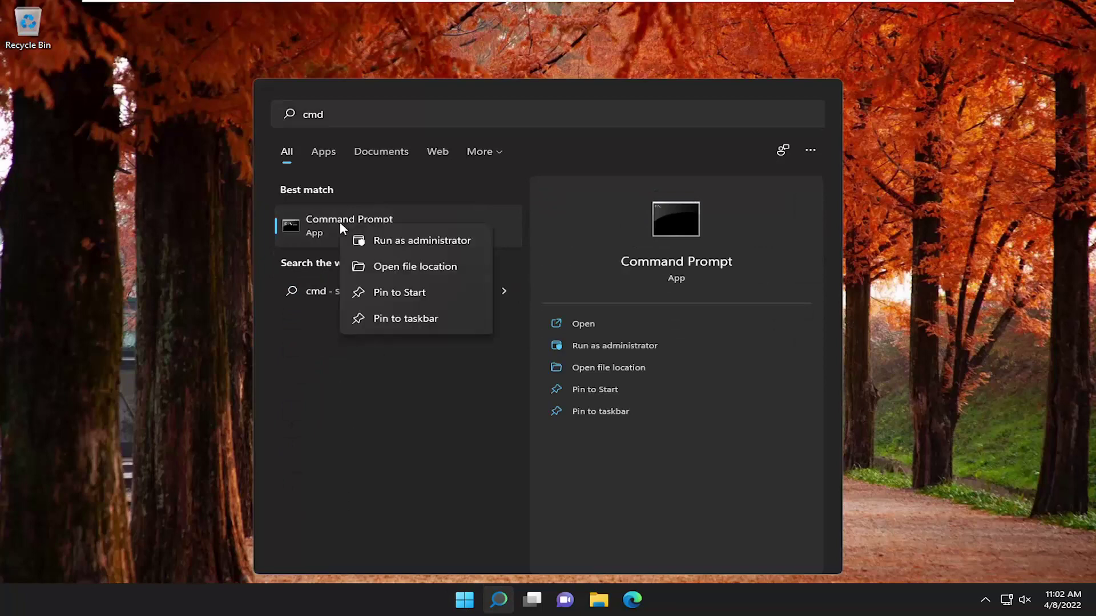
pyautogui.click(393, 243)
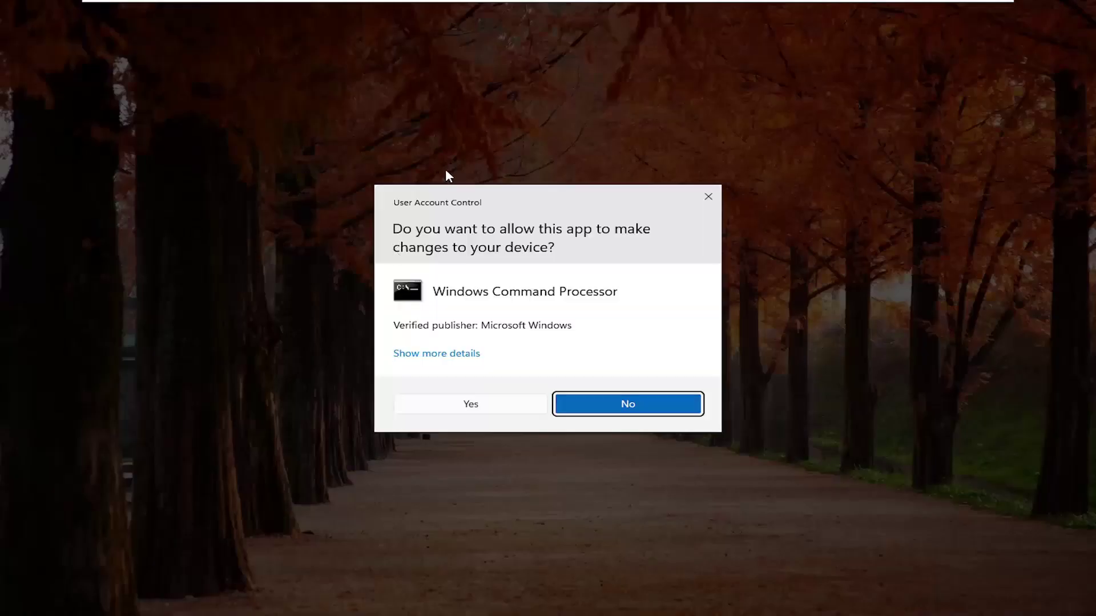
# - Approve the UAC prompt, centre the window, and paste sfc /scannow at the prompt
pyautogui.click(471, 403)
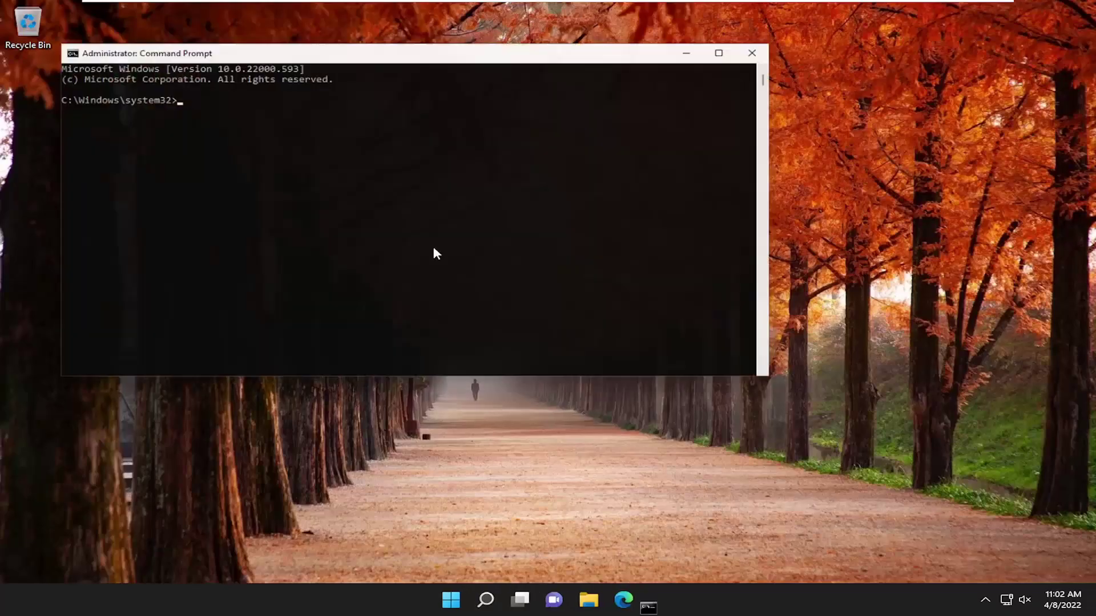
pyautogui.moveTo(383, 53); pyautogui.dragTo(464, 91)
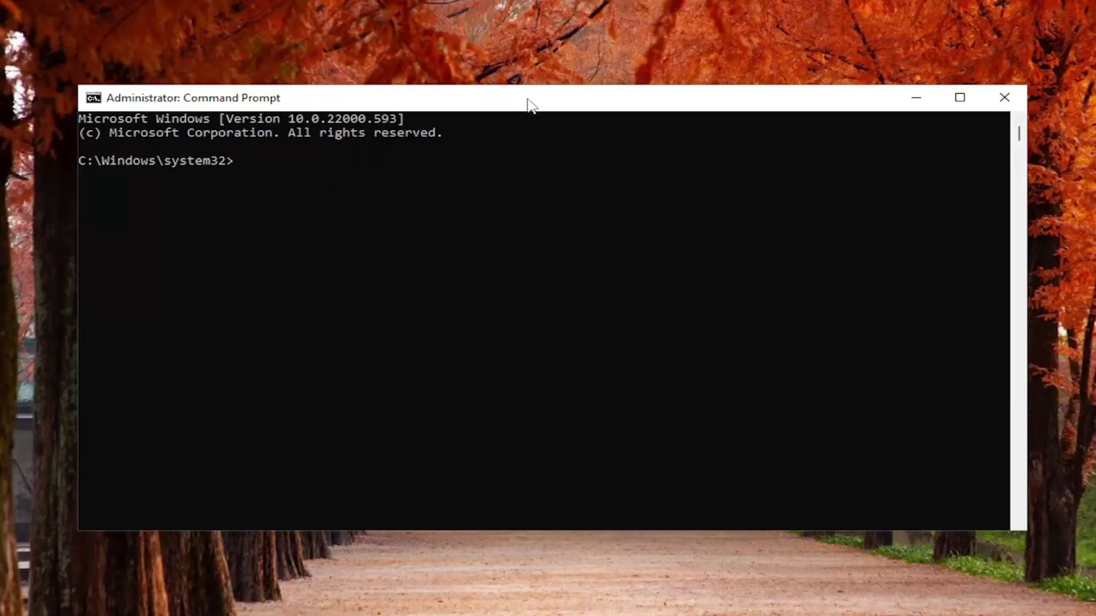
pyautogui.rightClick(560, 103)
pyautogui.moveTo(632, 235)
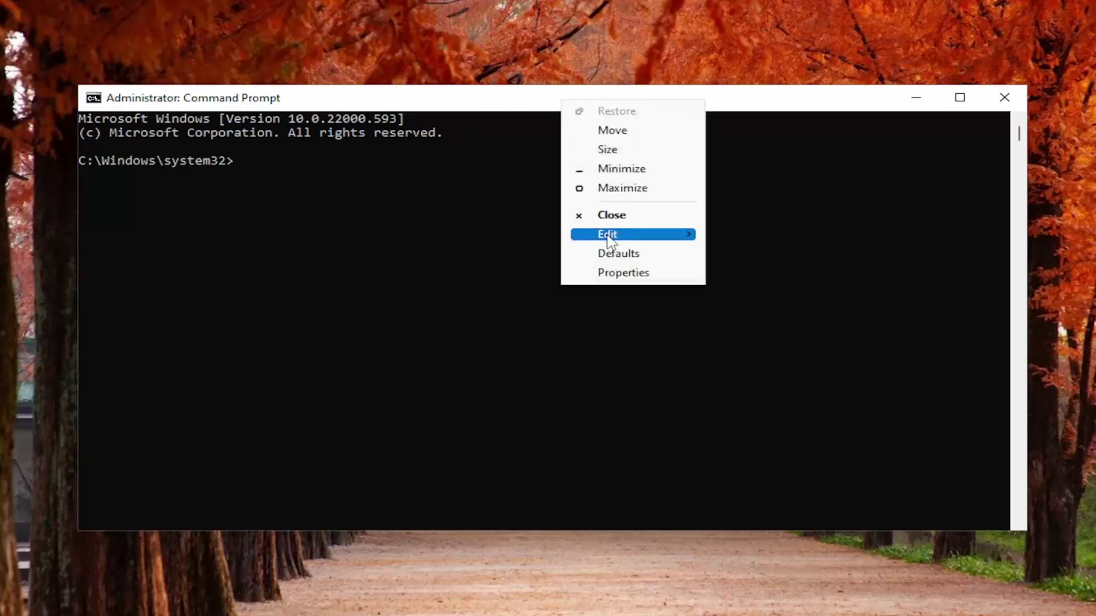
pyautogui.click(750, 273)
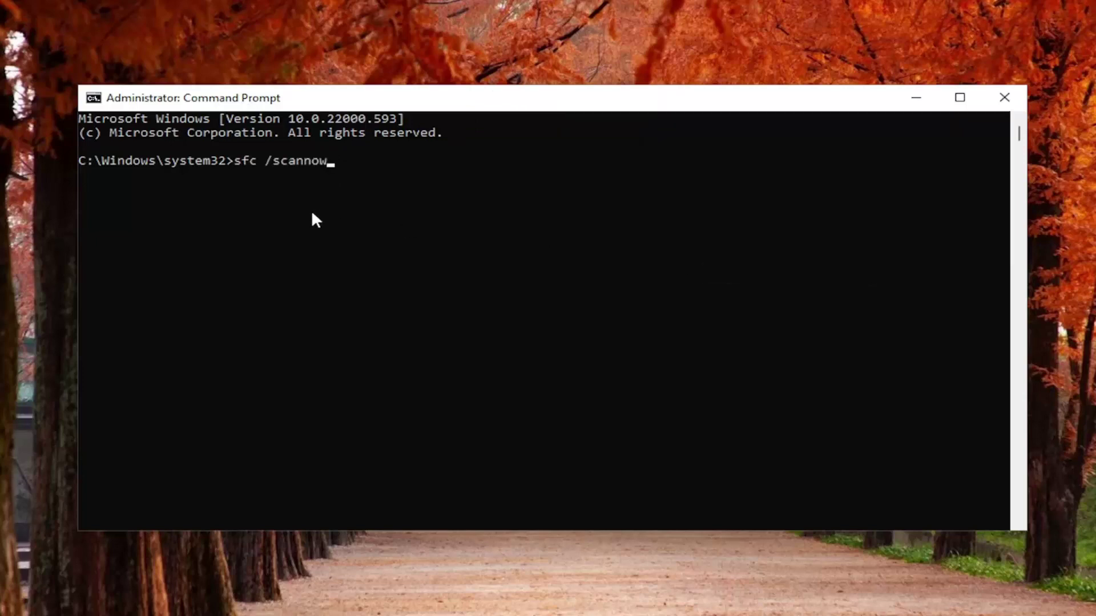
# - Run sfc /scannow and let verification reach 100% with no integrity violations
pyautogui.press('Return')
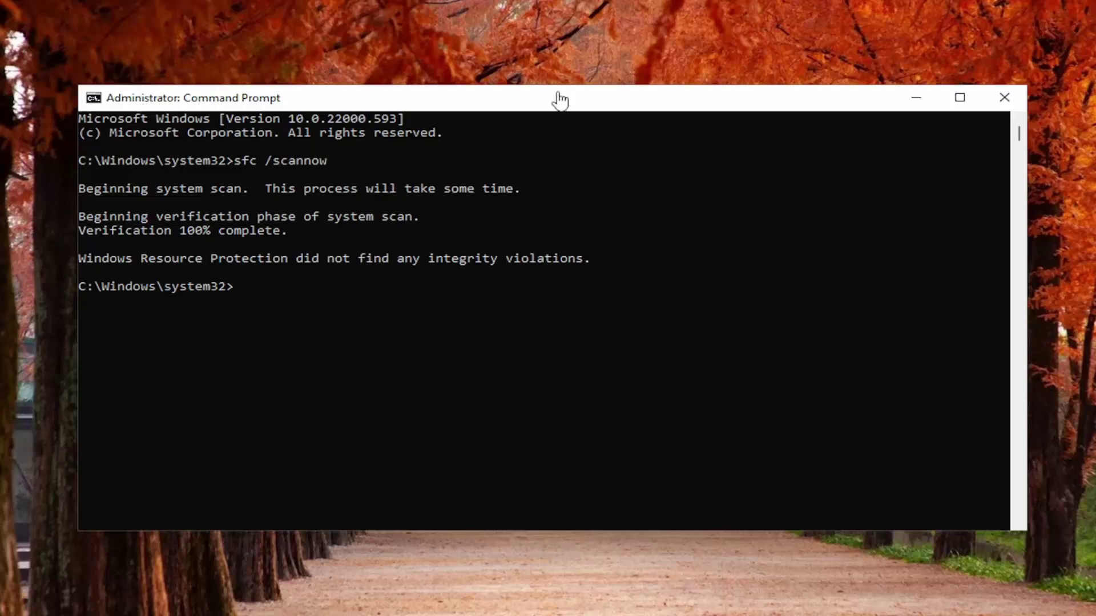
# - Paste and run DISM /Online /Cleanup-Image /Restorehealth until the restore succeeds
pyautogui.rightClick(520, 103)
pyautogui.click(707, 267)
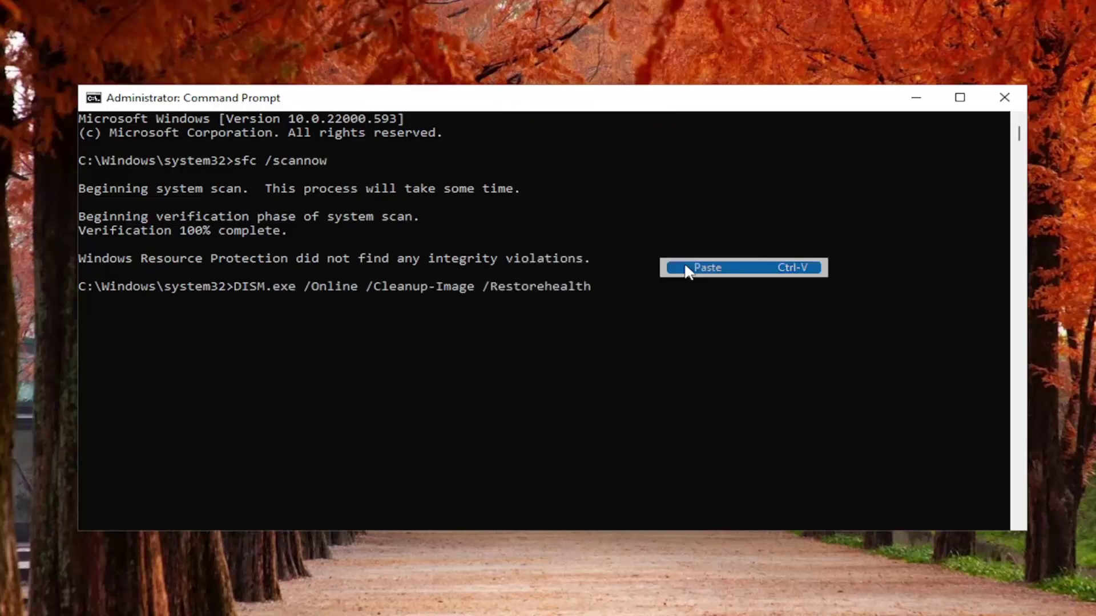
pyautogui.press('Return')
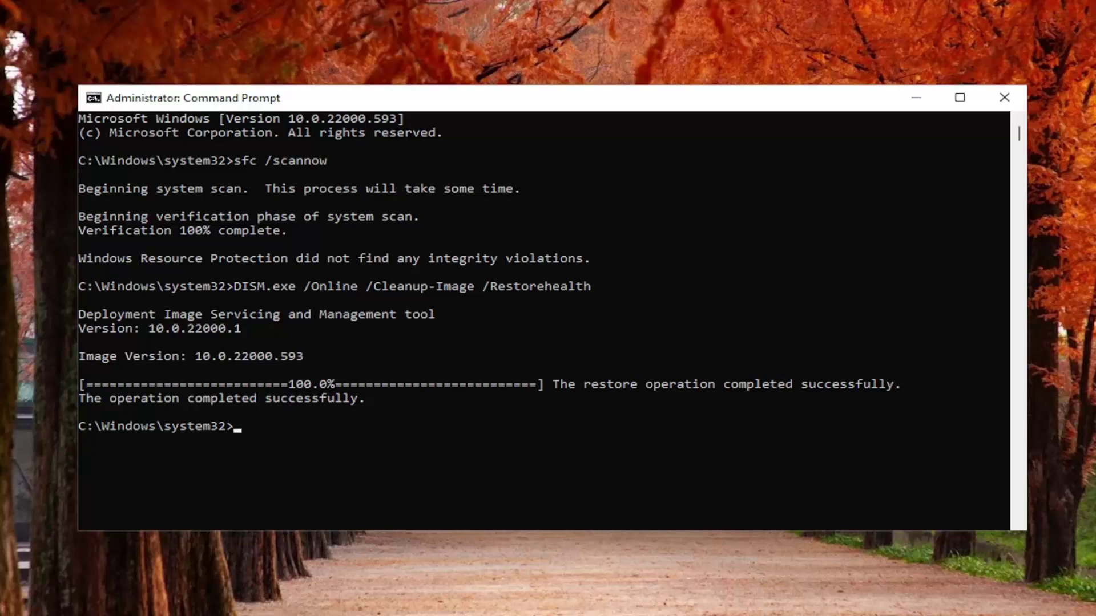
# - Paste and run chkdsk /r, answering yes to check the disk at next restart
pyautogui.rightClick(523, 101)
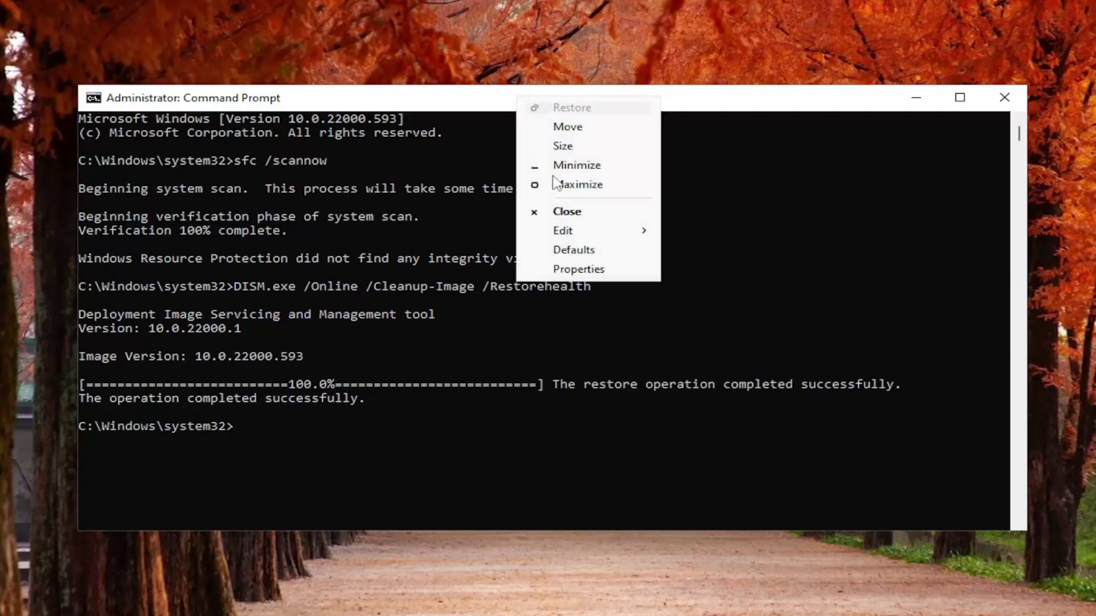
pyautogui.click(564, 233)
pyautogui.click(724, 267)
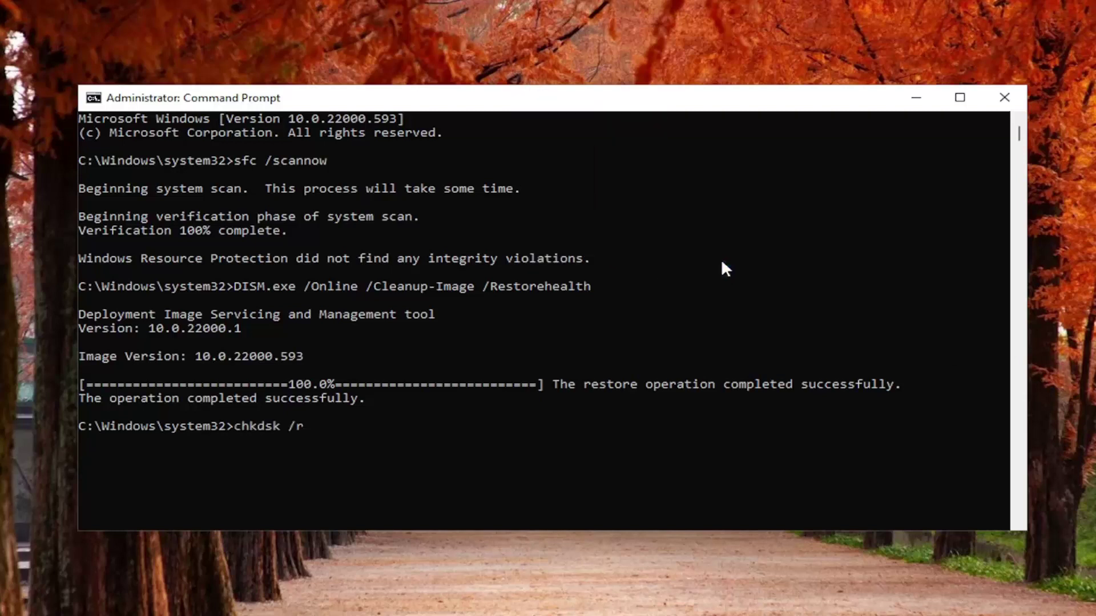
pyautogui.press('Return')
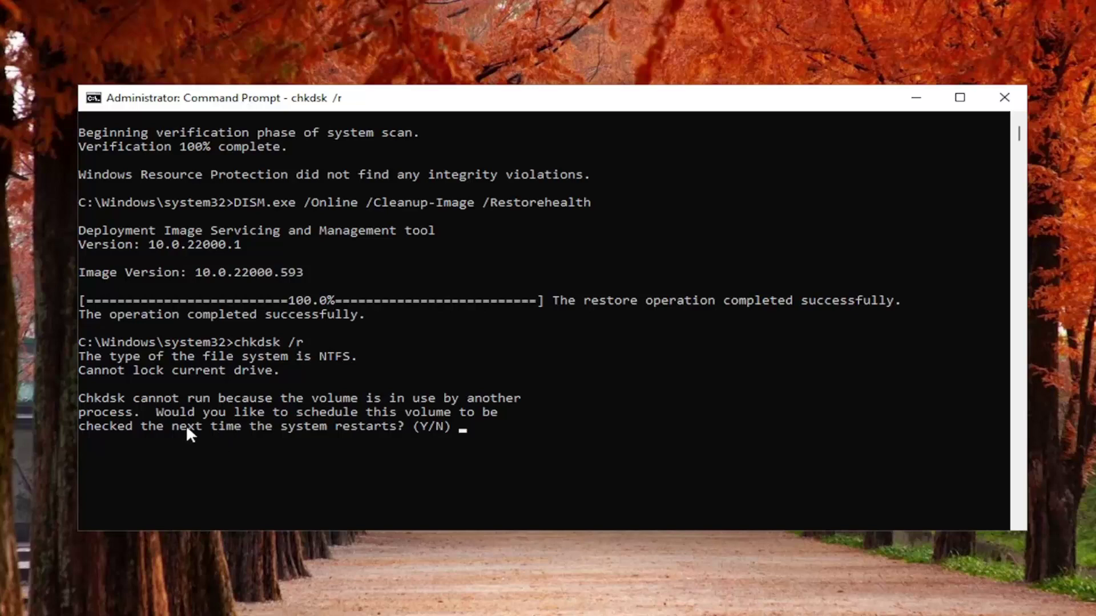
pyautogui.write('y')
pyautogui.press('Return')
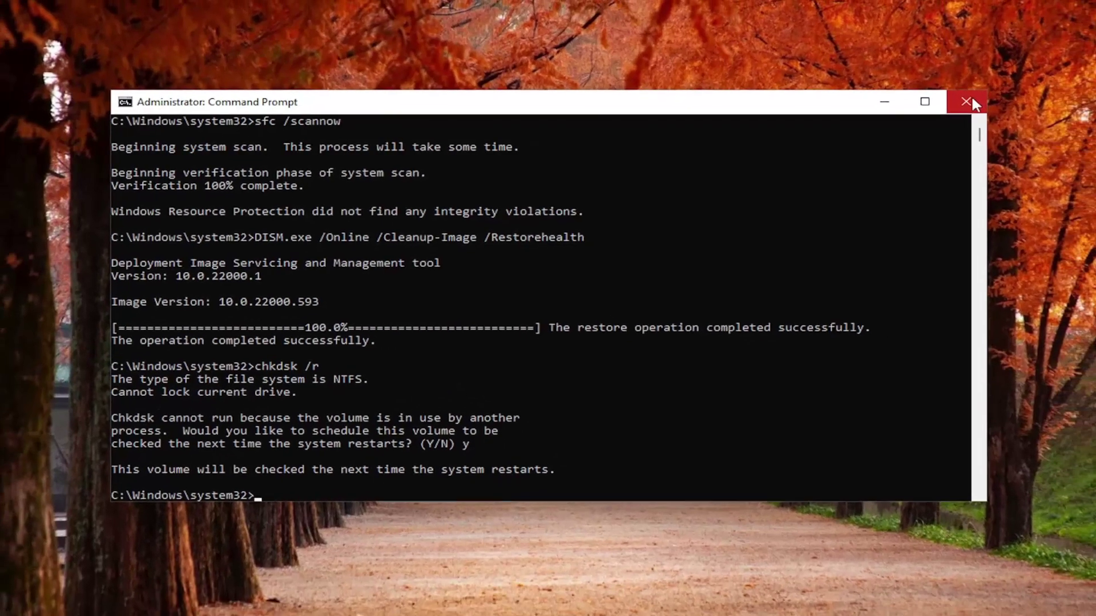
# - Close Command Prompt and restart Windows from the Start button's power menu
pyautogui.click(1005, 97)
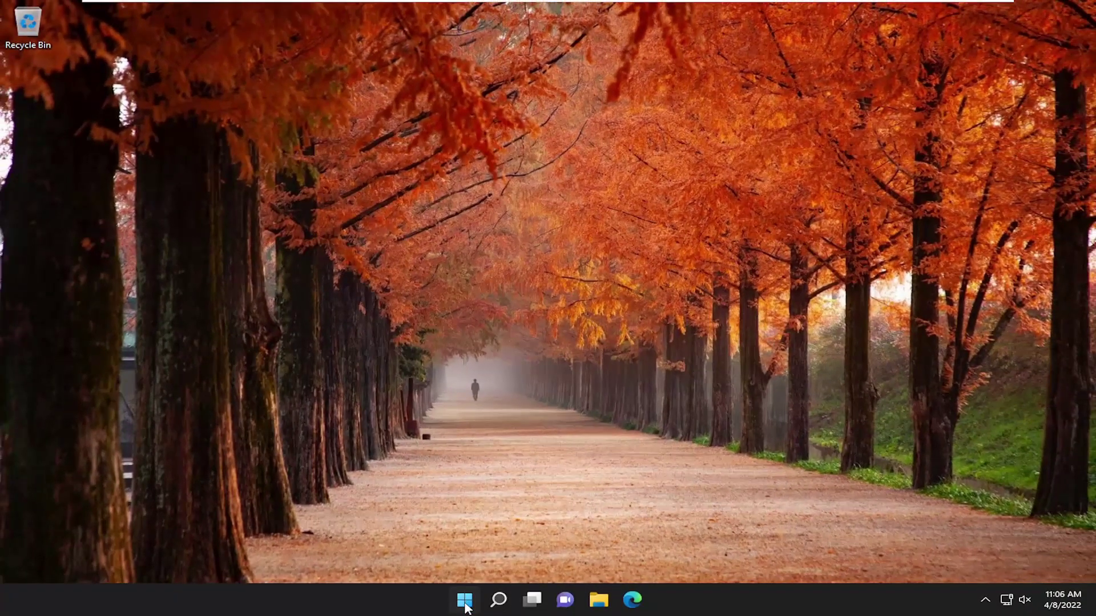
pyautogui.rightClick(464, 600)
pyautogui.click(564, 572)
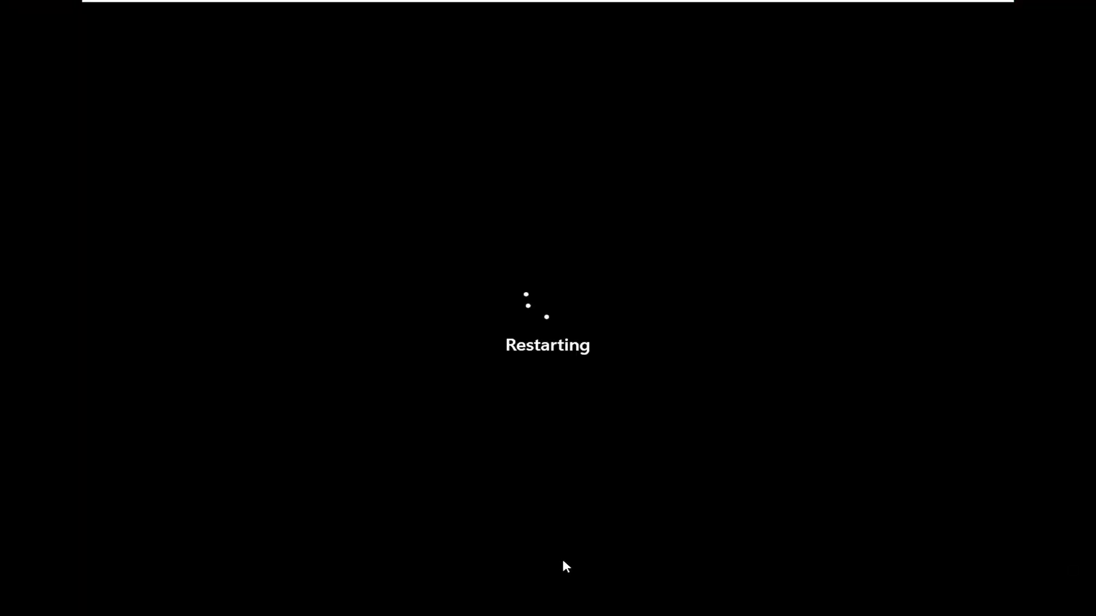